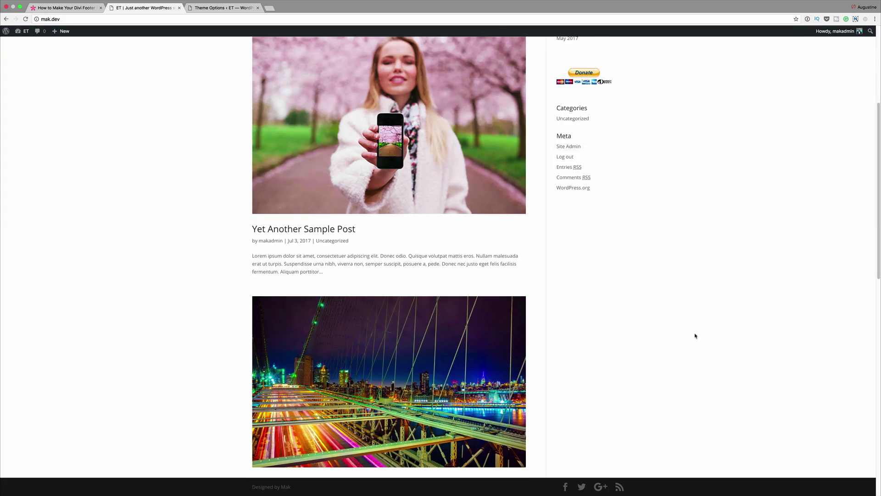
Scroll the blog home page down to its footer and back up
{"action": "scroll", "coordinate": [695, 336], "scroll_direction": "down", "scroll_amount": 3}
{"action": "scroll", "coordinate": [695, 335], "scroll_direction": "down", "scroll_amount": 2}
{"action": "scroll", "coordinate": [696, 335], "scroll_direction": "down", "scroll_amount": 4}
{"action": "scroll", "coordinate": [695, 335], "scroll_direction": "down", "scroll_amount": 3}
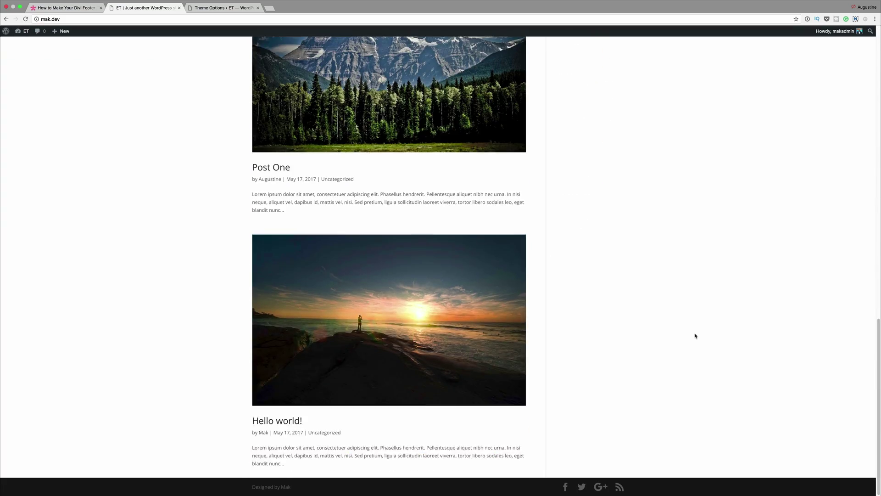
{"action": "scroll", "coordinate": [696, 335], "scroll_direction": "up", "scroll_amount": 3}
{"action": "scroll", "coordinate": [695, 336], "scroll_direction": "up", "scroll_amount": 7}
{"action": "scroll", "coordinate": [695, 335], "scroll_direction": "up", "scroll_amount": 4}
{"action": "scroll", "coordinate": [695, 335], "scroll_direction": "up", "scroll_amount": 2}
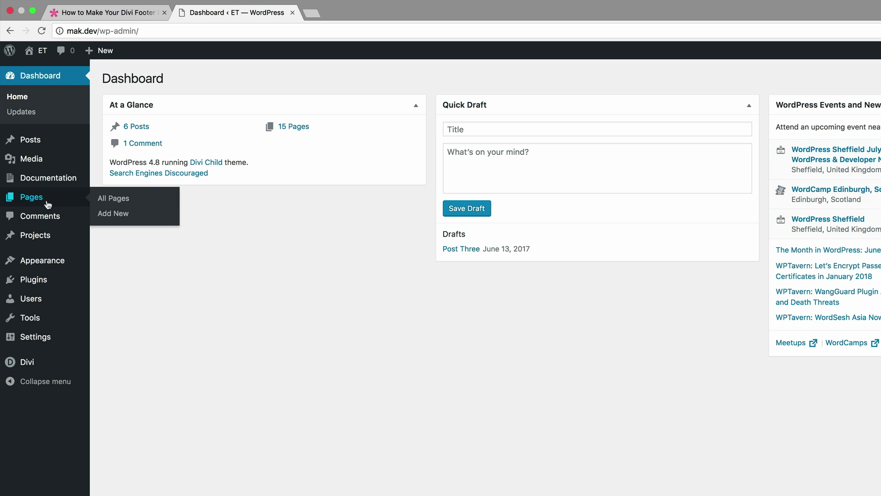
View the baseball page from All Pages and scroll down to its footer and back
{"action": "mouse_move", "coordinate": [31, 197]}
{"action": "left_click", "coordinate": [122, 202]}
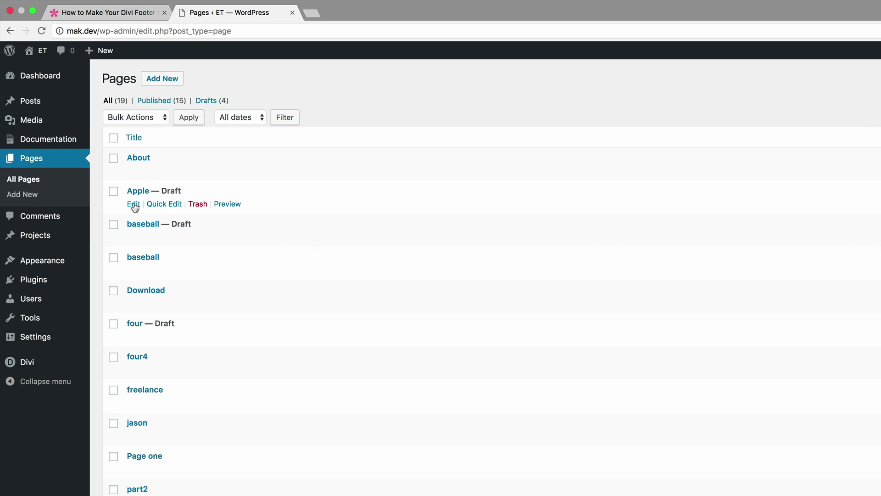
{"action": "mouse_move", "coordinate": [165, 262]}
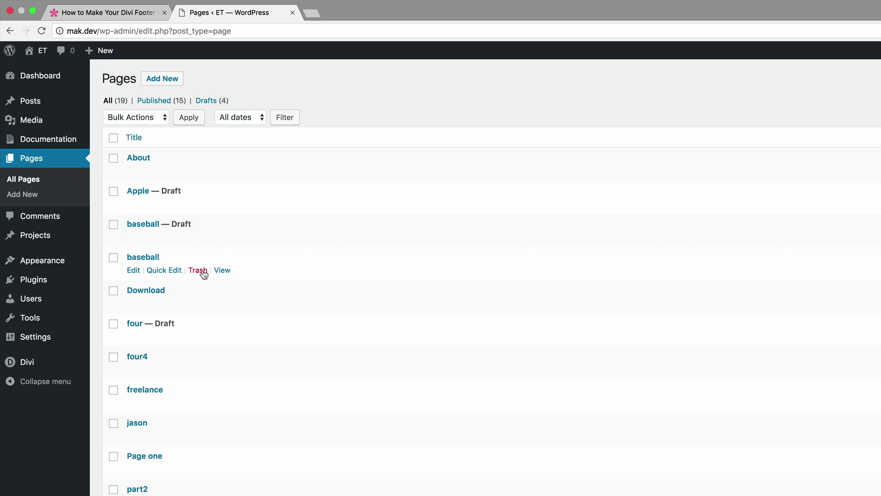
{"action": "left_click", "coordinate": [222, 271]}
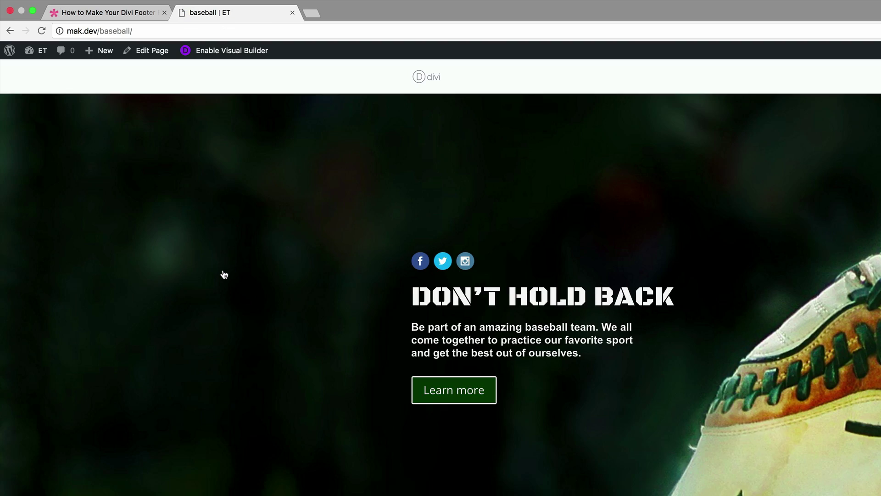
{"action": "scroll", "coordinate": [201, 269], "scroll_direction": "down", "scroll_amount": 5}
{"action": "scroll", "coordinate": [200, 269], "scroll_direction": "down", "scroll_amount": 4}
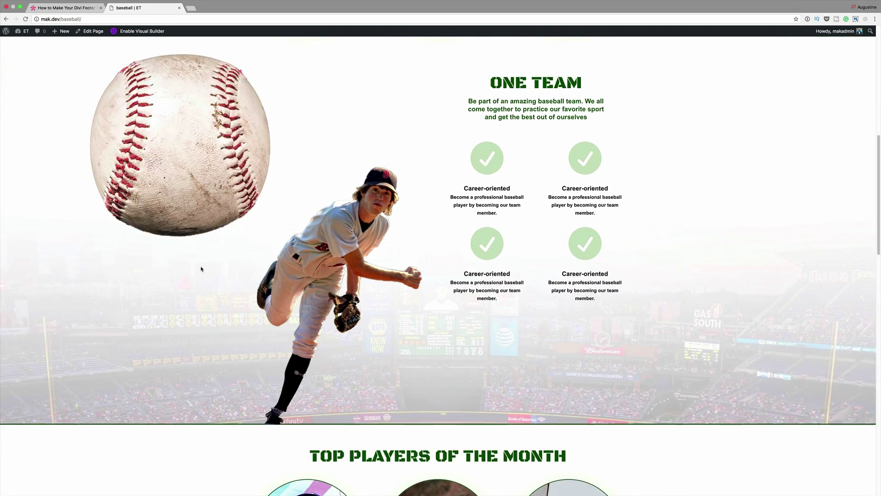
{"action": "scroll", "coordinate": [201, 269], "scroll_direction": "down", "scroll_amount": 9}
{"action": "scroll", "coordinate": [201, 270], "scroll_direction": "down", "scroll_amount": 9}
{"action": "scroll", "coordinate": [202, 270], "scroll_direction": "down", "scroll_amount": 2}
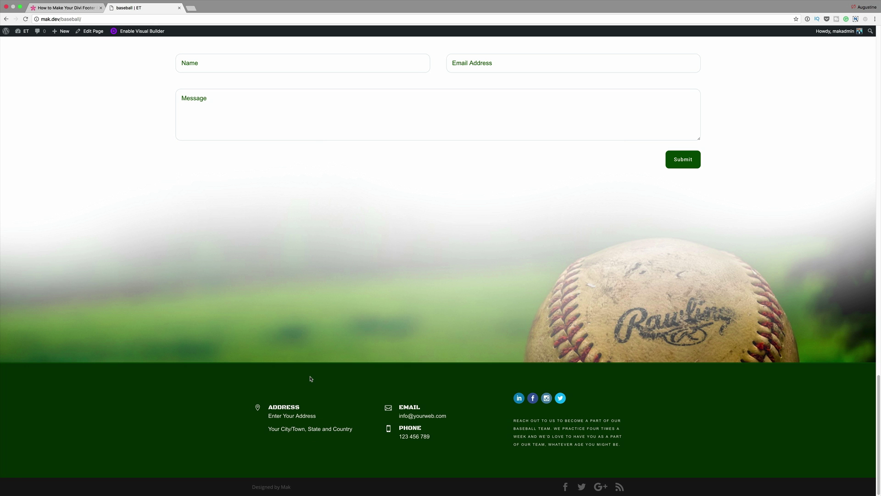
{"action": "scroll", "coordinate": [311, 378], "scroll_direction": "up", "scroll_amount": 5}
{"action": "scroll", "coordinate": [311, 378], "scroll_direction": "up", "scroll_amount": 8}
{"action": "scroll", "coordinate": [311, 378], "scroll_direction": "up", "scroll_amount": 10}
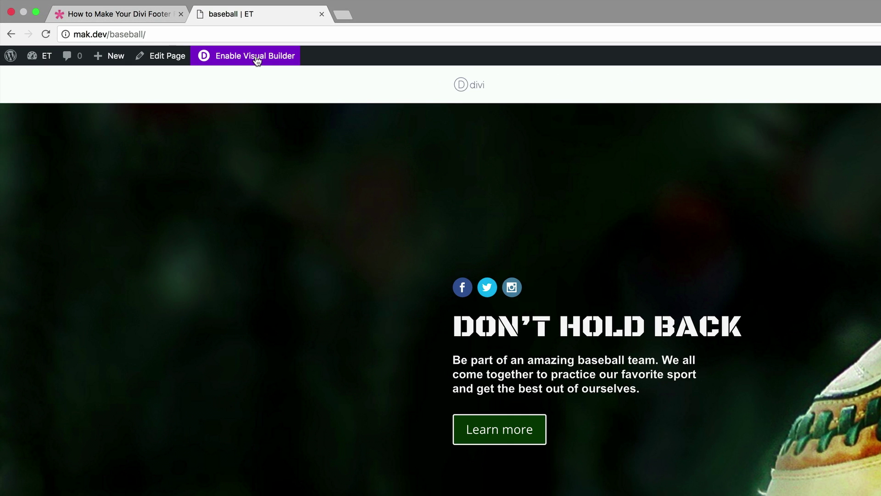
Open the baseball page's Visual Builder page settings at the Custom CSS field
{"action": "left_click", "coordinate": [257, 60]}
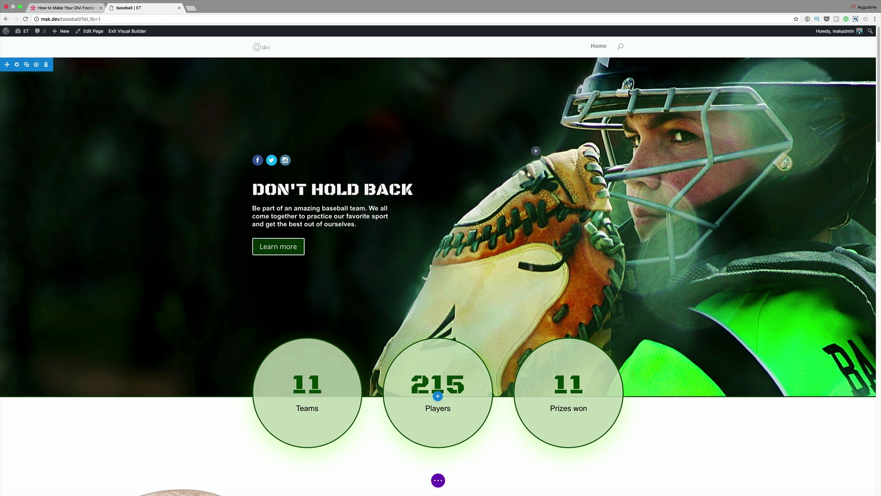
{"action": "left_click", "coordinate": [438, 480]}
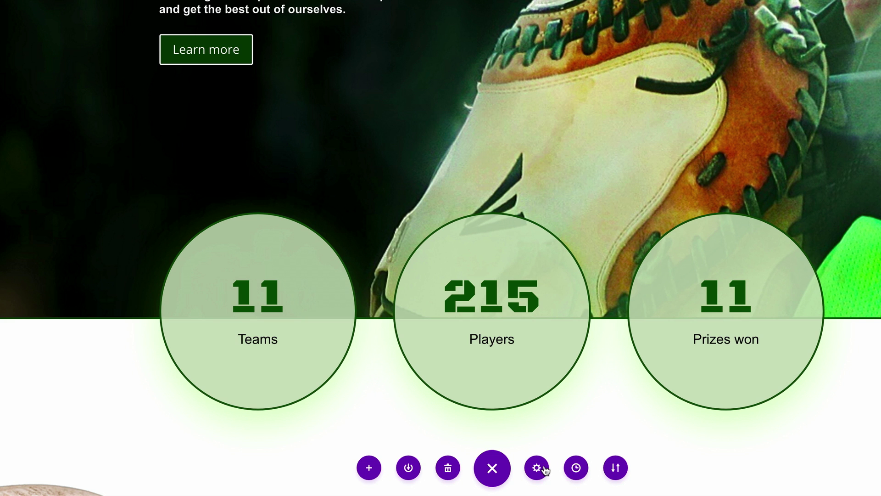
{"action": "left_click", "coordinate": [537, 468]}
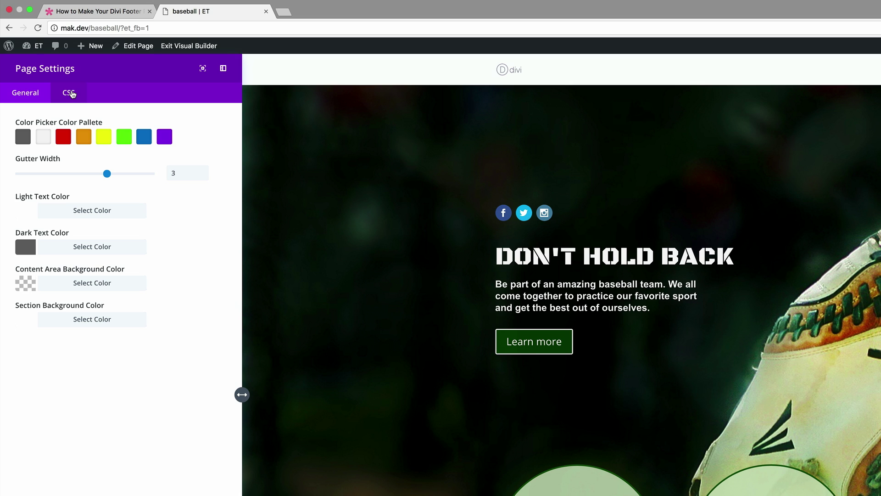
{"action": "left_click", "coordinate": [71, 94]}
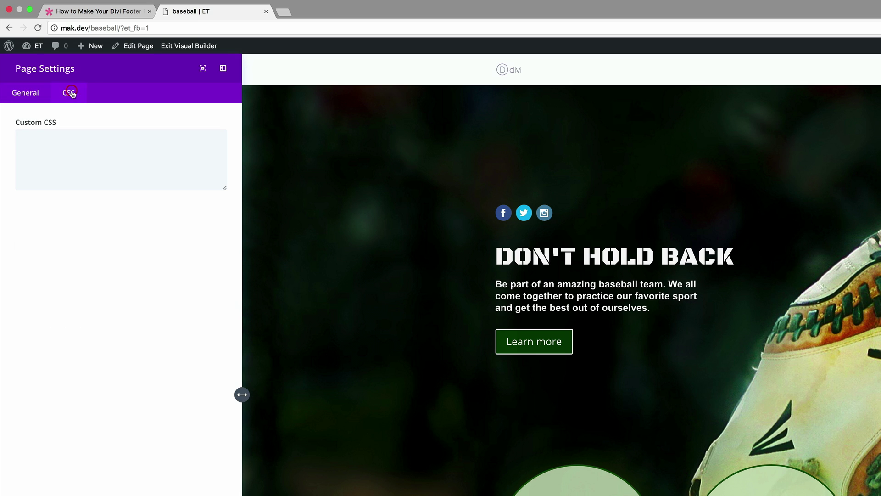
{"action": "left_click", "coordinate": [55, 138]}
Paste the #main-footer fixed-position CSS and preview the pinned footer
{"action": "type", "text": "#main-footer{ position: fixed; bottom: 0; width: 100%; }"}
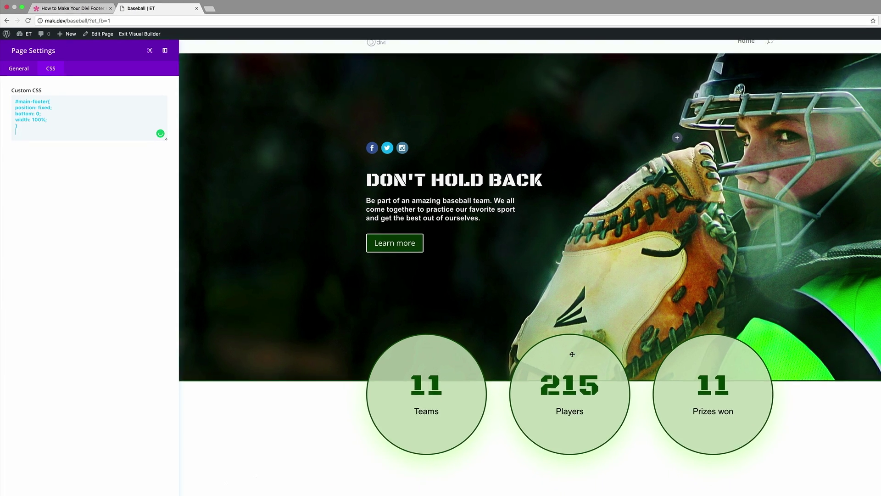
{"action": "scroll", "coordinate": [522, 322], "scroll_direction": "down", "scroll_amount": 3}
{"action": "scroll", "coordinate": [521, 322], "scroll_direction": "down", "scroll_amount": 2}
{"action": "scroll", "coordinate": [652, 412], "scroll_direction": "down", "scroll_amount": 3}
{"action": "scroll", "coordinate": [652, 412], "scroll_direction": "down", "scroll_amount": 5}
Select and delete the custom CSS again, clearing the page's Custom CSS field
{"action": "left_click_drag", "start_coordinate": [18, 118], "coordinate": [11, 90]}
{"action": "key", "text": "ctrl+c"}
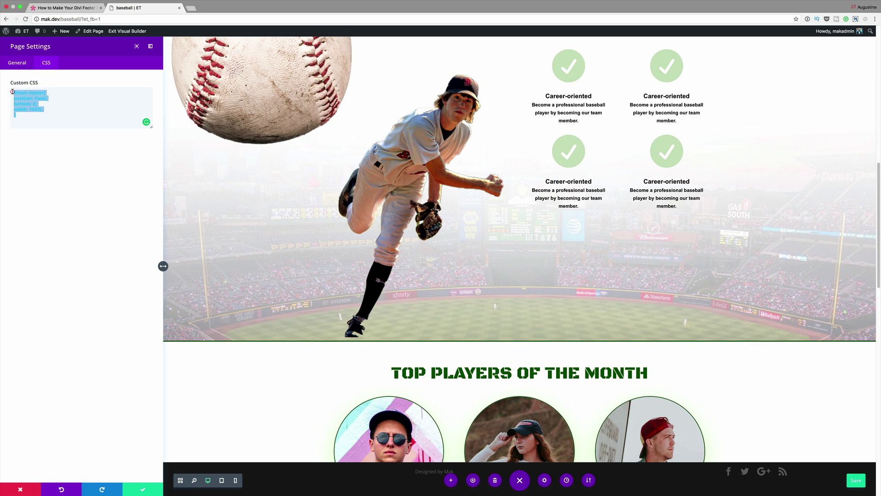
{"action": "key", "text": "BackSpace"}
{"action": "scroll", "coordinate": [404, 342], "scroll_direction": "down", "scroll_amount": 5}
{"action": "scroll", "coordinate": [405, 343], "scroll_direction": "down", "scroll_amount": 5}
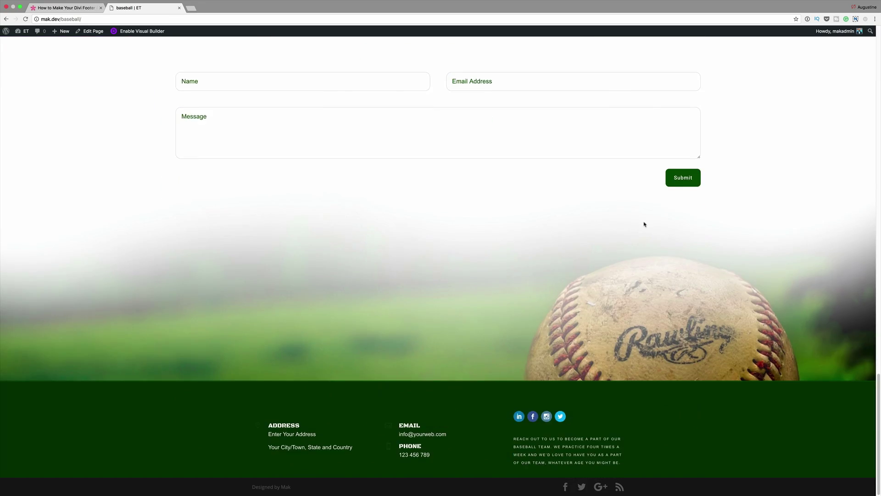
{"action": "scroll", "coordinate": [644, 224], "scroll_direction": "up", "scroll_amount": 10}
{"action": "scroll", "coordinate": [645, 224], "scroll_direction": "up", "scroll_amount": 10}
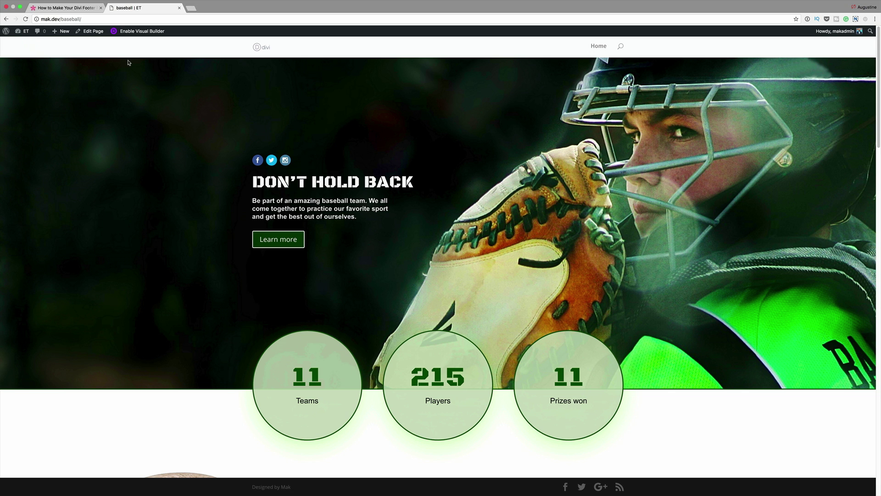
Check the home page footer by scrolling, then open the Divi Theme Customizer
{"action": "left_click", "coordinate": [266, 48]}
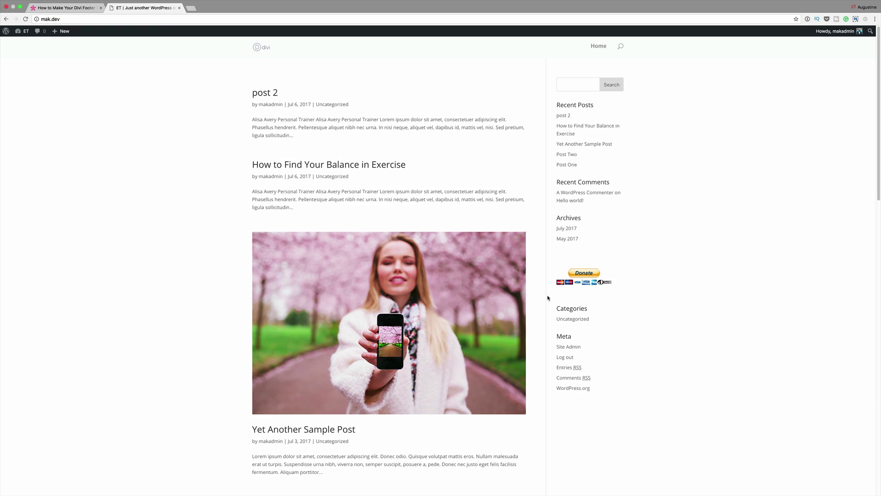
{"action": "scroll", "coordinate": [548, 298], "scroll_direction": "down", "scroll_amount": 3}
{"action": "scroll", "coordinate": [548, 298], "scroll_direction": "down", "scroll_amount": 3}
{"action": "scroll", "coordinate": [548, 297], "scroll_direction": "down", "scroll_amount": 8}
{"action": "scroll", "coordinate": [549, 299], "scroll_direction": "down", "scroll_amount": 3}
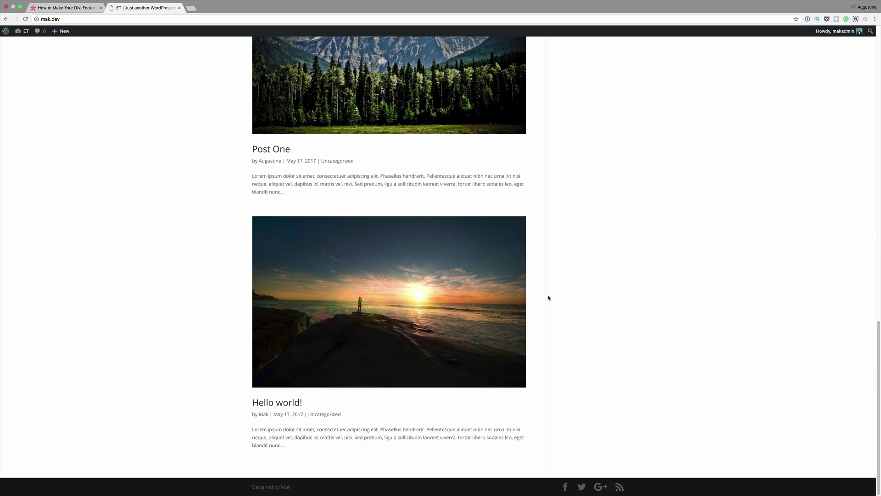
{"action": "scroll", "coordinate": [548, 298], "scroll_direction": "up", "scroll_amount": 3}
{"action": "scroll", "coordinate": [548, 297], "scroll_direction": "up", "scroll_amount": 10}
{"action": "scroll", "coordinate": [548, 296], "scroll_direction": "up", "scroll_amount": 5}
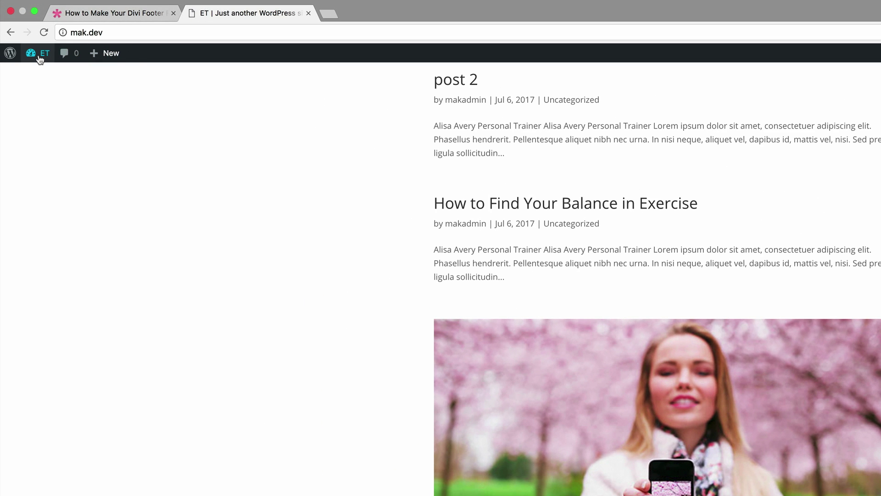
{"action": "mouse_move", "coordinate": [22, 31]}
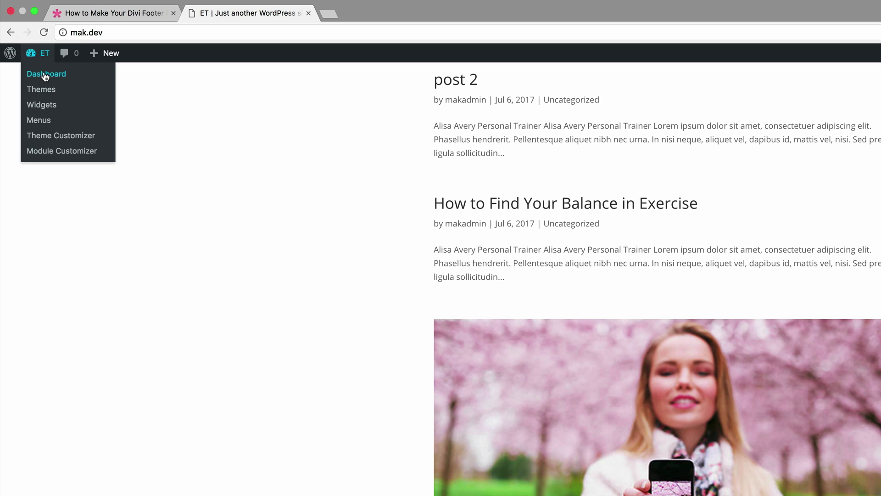
{"action": "left_click", "coordinate": [46, 75]}
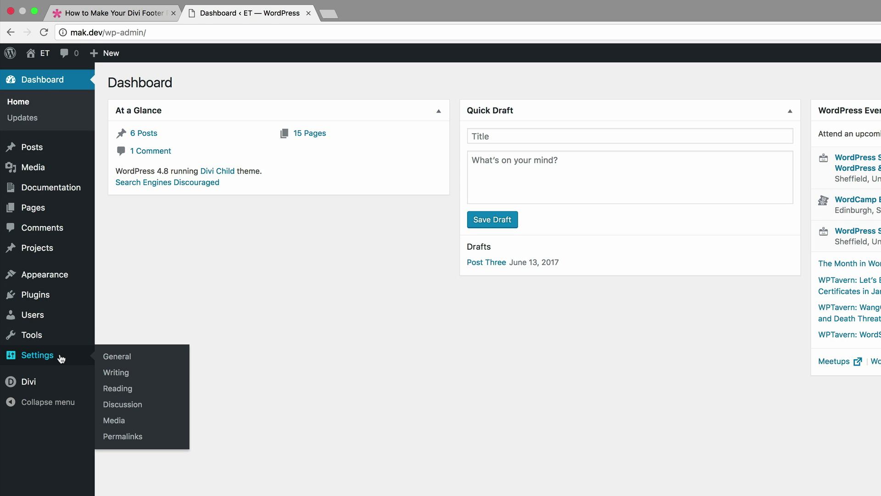
{"action": "mouse_move", "coordinate": [28, 381]}
{"action": "left_click", "coordinate": [143, 399]}
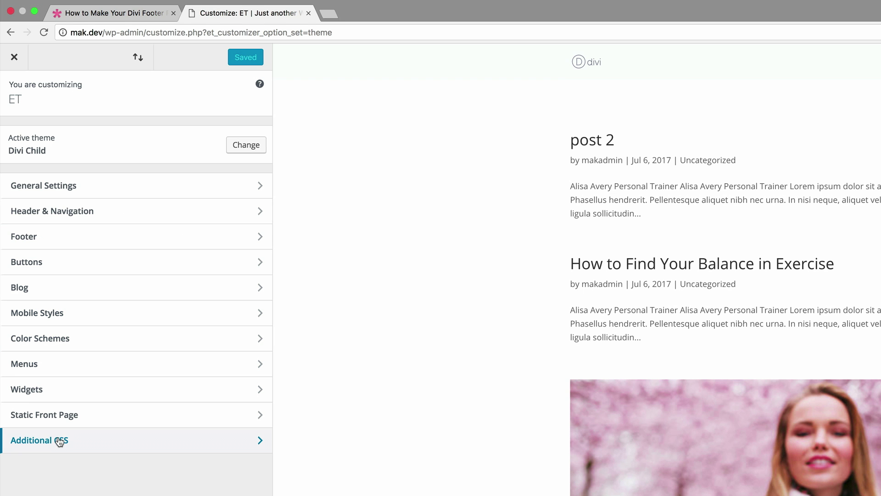
Append the #main-footer position:fixed rule after the existing rules in Additional CSS
{"action": "left_click", "coordinate": [60, 440]}
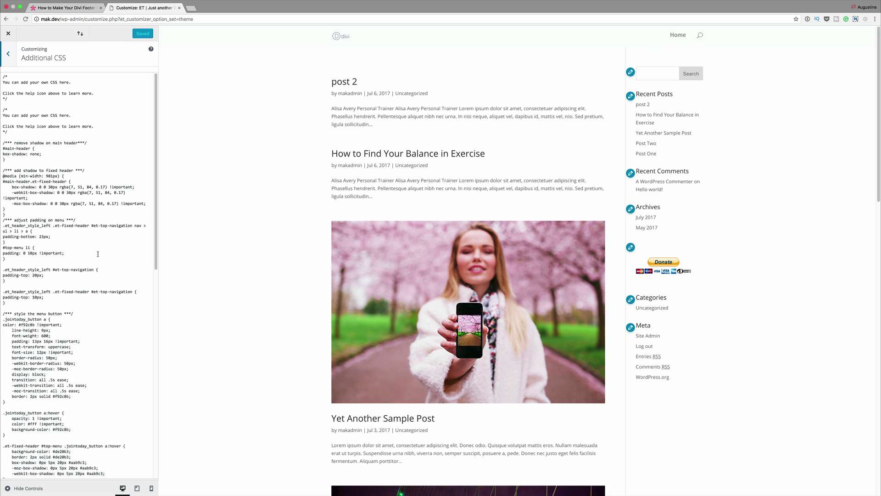
{"action": "scroll", "coordinate": [98, 254], "scroll_direction": "down", "scroll_amount": 5}
{"action": "scroll", "coordinate": [99, 254], "scroll_direction": "down", "scroll_amount": 10}
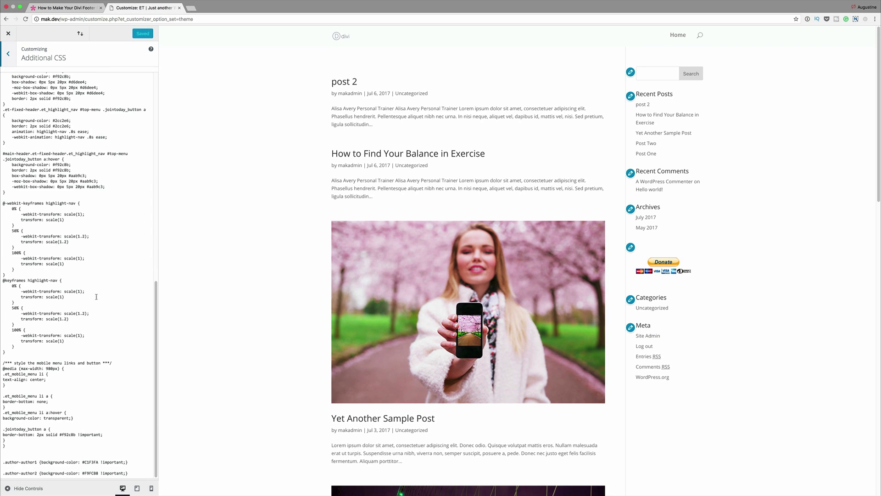
{"action": "left_click", "coordinate": [131, 473]}
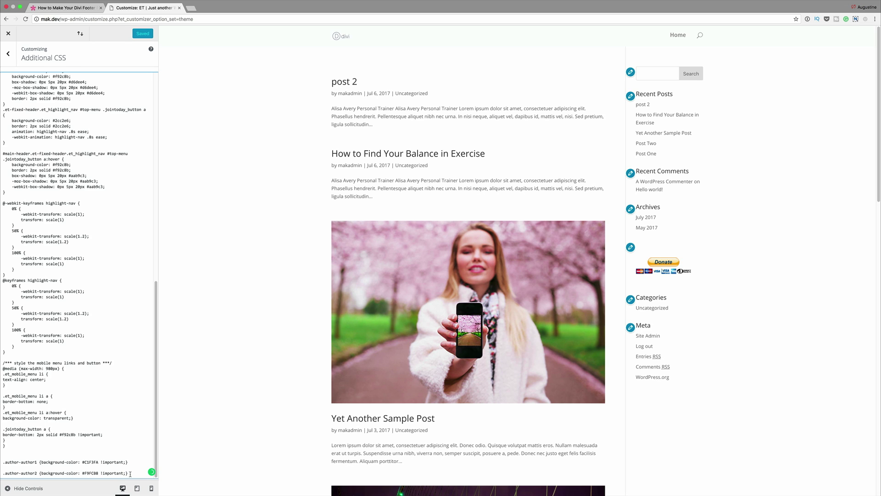
{"action": "key", "text": "Return"}
{"action": "key", "text": "Return"}
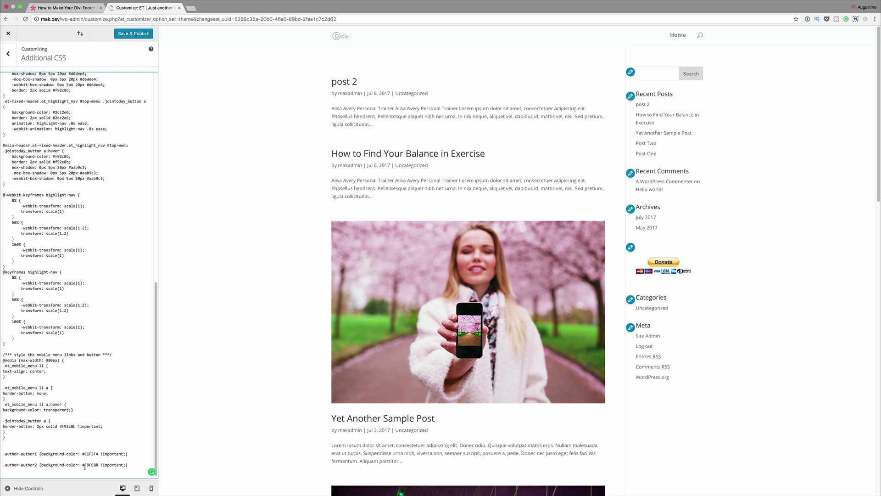
{"action": "key", "text": "ctrl+v"}
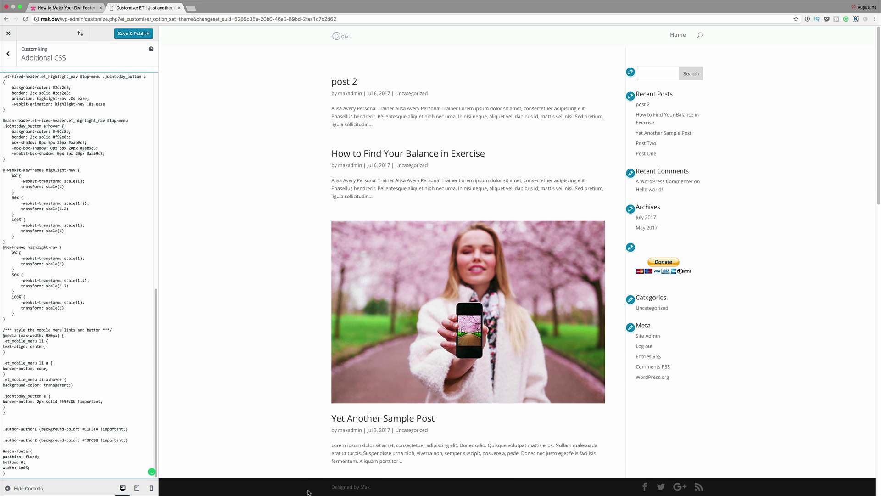
{"action": "scroll", "coordinate": [293, 446], "scroll_direction": "down", "scroll_amount": 2}
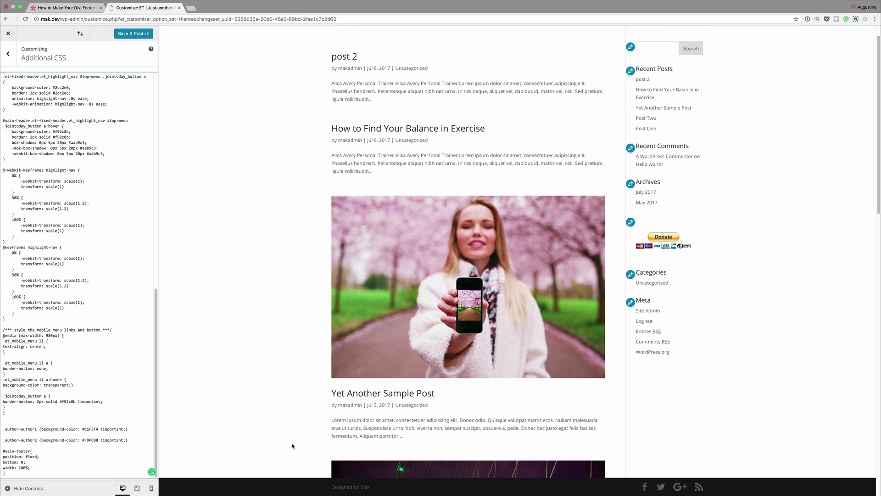
Select and delete the #main-footer rule block in Additional CSS
{"action": "scroll", "coordinate": [292, 446], "scroll_direction": "down", "scroll_amount": 5}
{"action": "scroll", "coordinate": [292, 445], "scroll_direction": "down", "scroll_amount": 4}
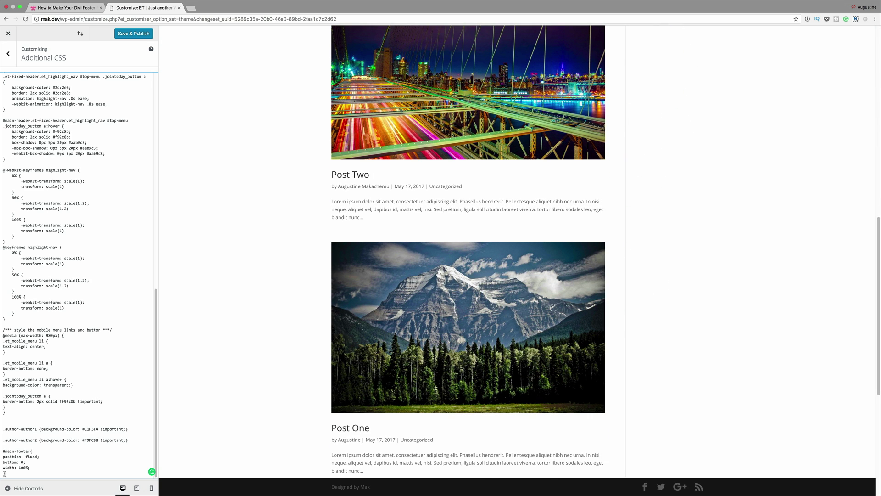
{"action": "left_click_drag", "start_coordinate": [2, 469], "coordinate": [1, 451]}
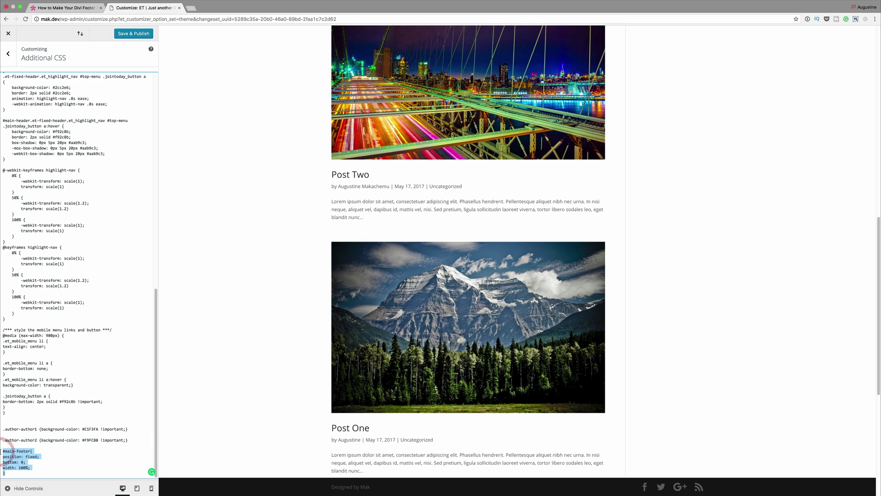
{"action": "key", "text": "BackSpace"}
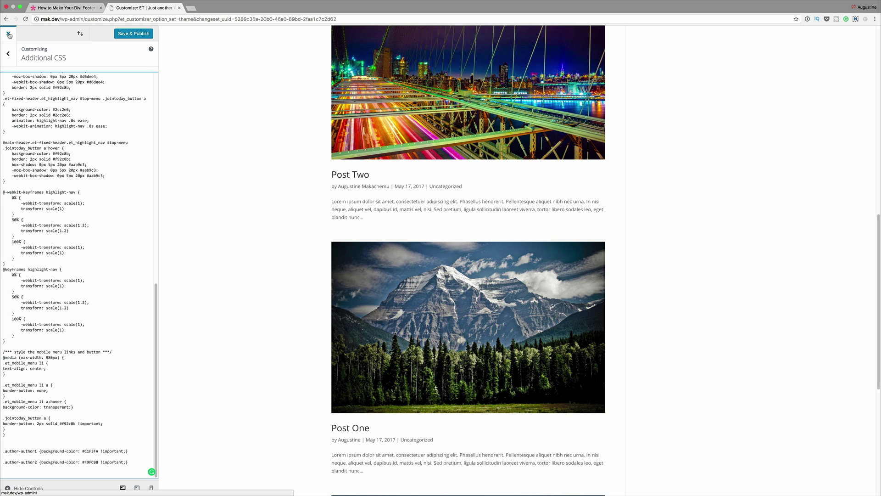
Leave the Customizer and open the freelance page from All Pages in a new tab
{"action": "left_click", "coordinate": [9, 34]}
{"action": "key", "text": "Return"}
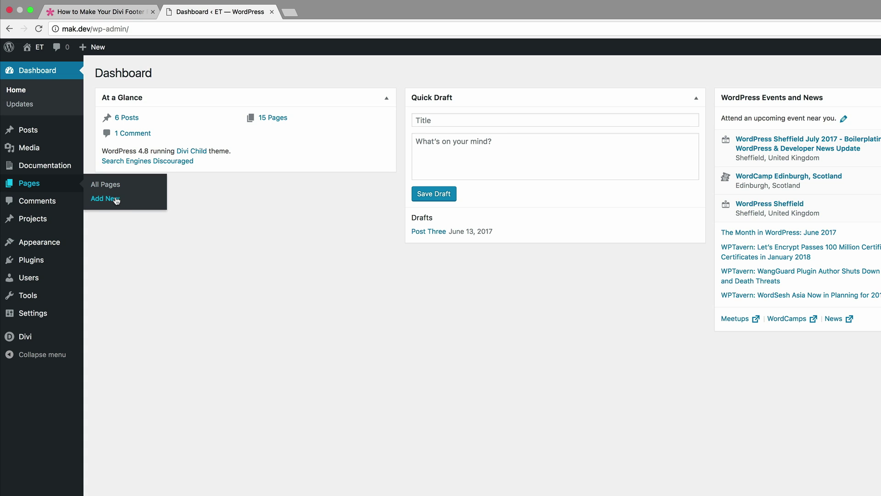
{"action": "left_click", "coordinate": [116, 187]}
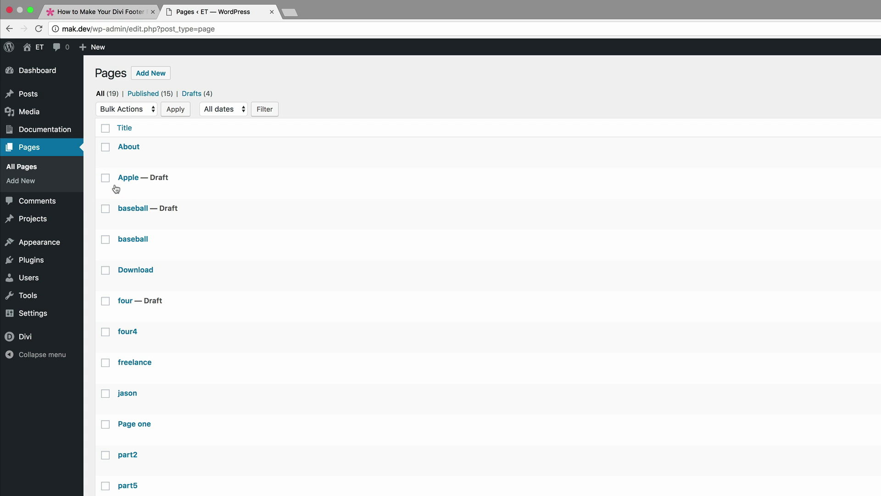
{"action": "mouse_move", "coordinate": [206, 368]}
{"action": "left_click", "coordinate": [207, 376], "text": "super"}
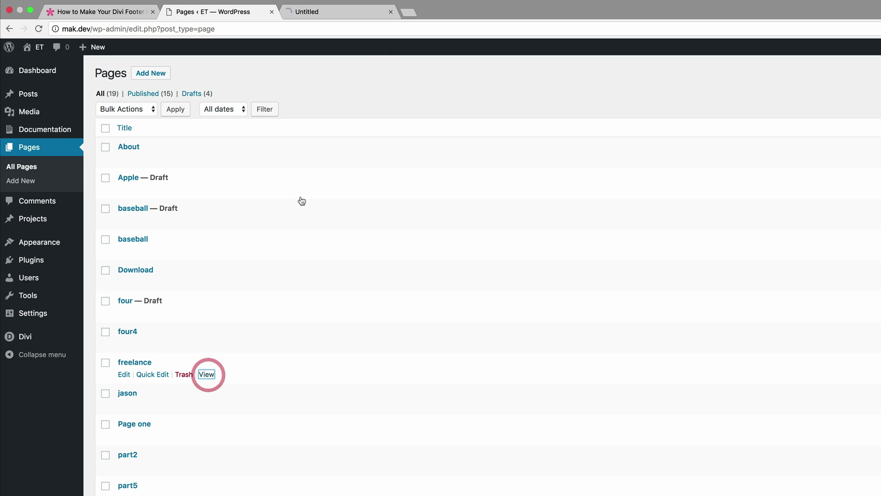
{"action": "left_click", "coordinate": [351, 16]}
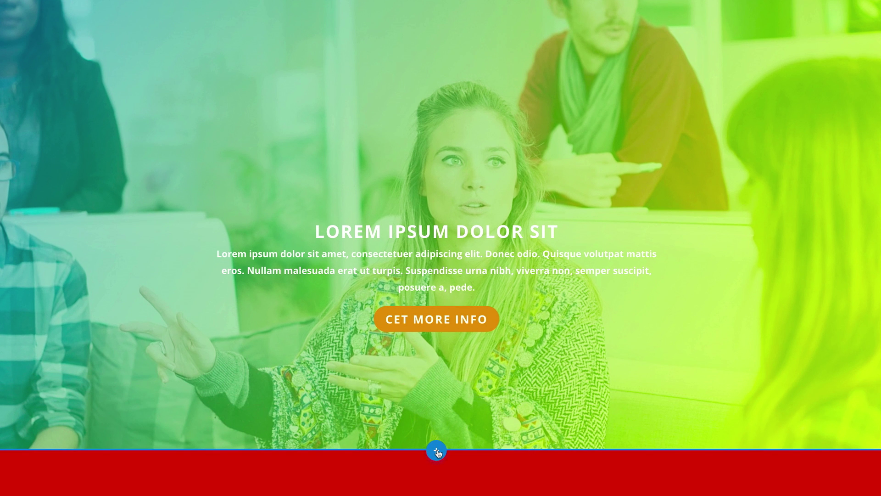
Add a regular one-column section below the hero with a Code module
{"action": "left_click", "coordinate": [436, 450]}
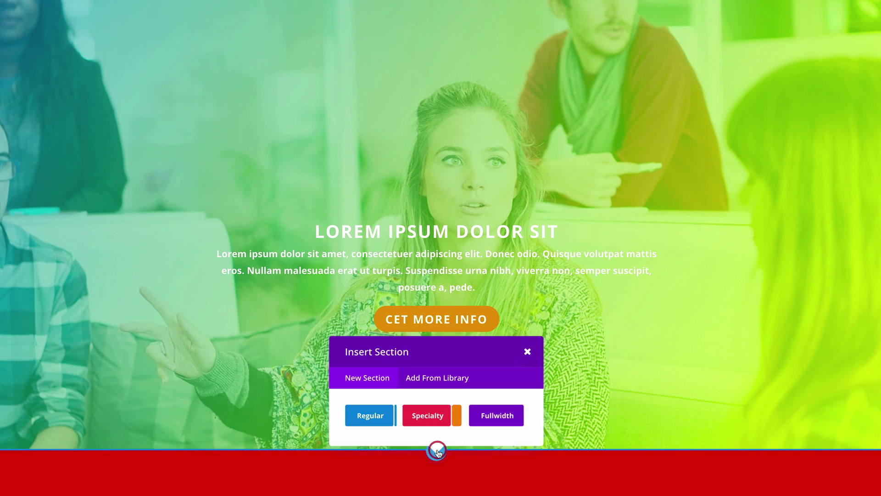
{"action": "left_click", "coordinate": [372, 416]}
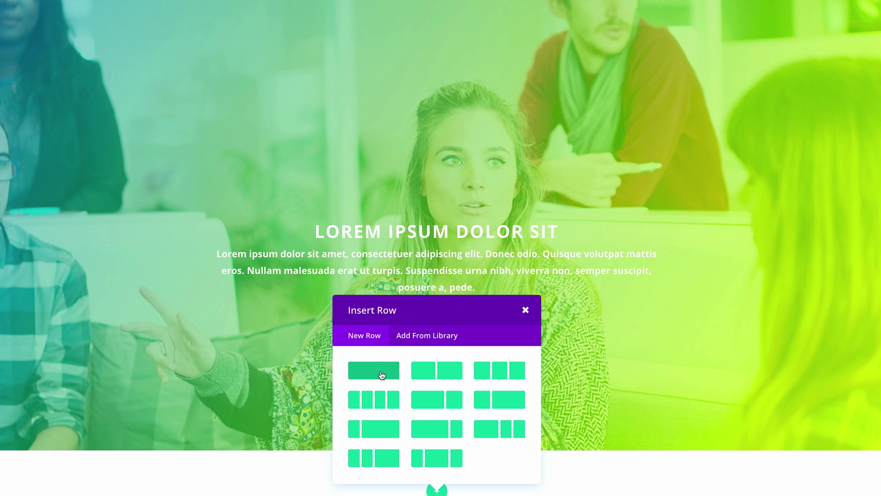
{"action": "left_click", "coordinate": [381, 371]}
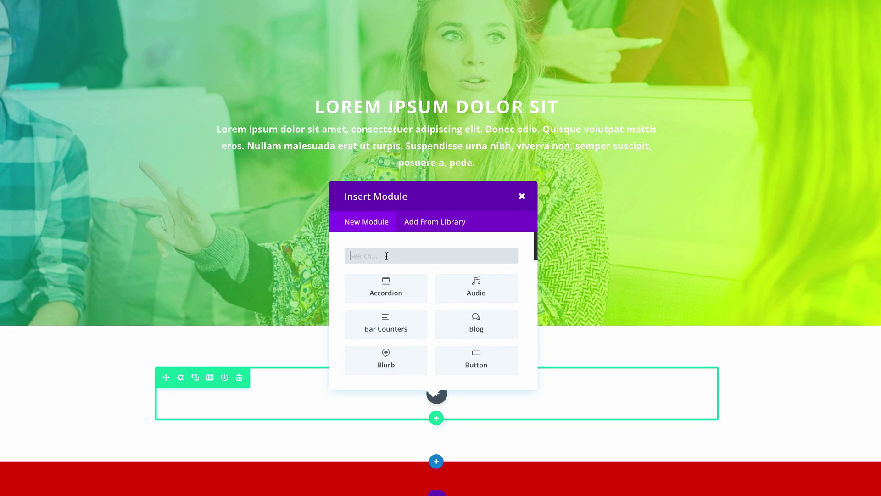
{"action": "type", "text": "co"}
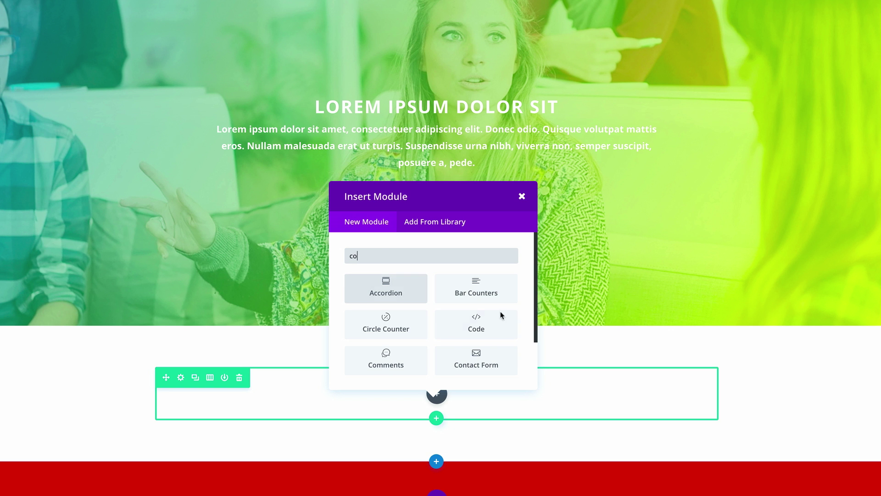
{"action": "left_click", "coordinate": [486, 322]}
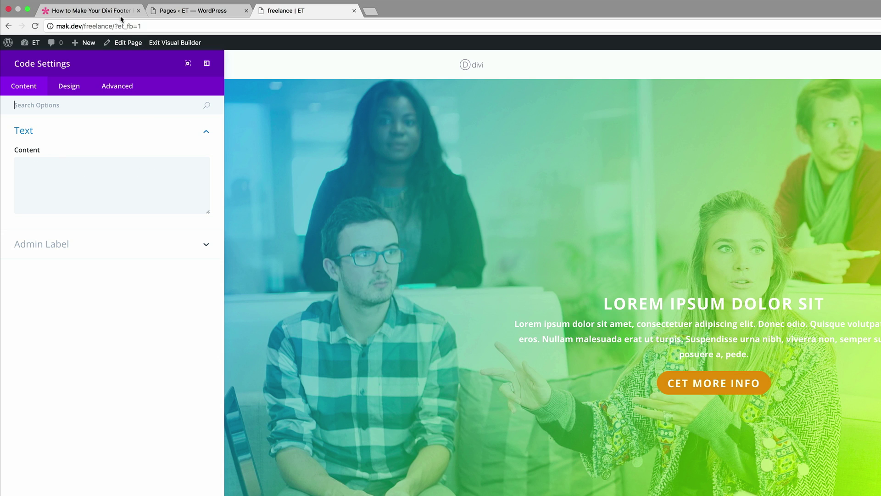
Paste the footer-fixing jQuery script into the Code module and save it
{"action": "left_click", "coordinate": [115, 170]}
{"action": "type", "text": "<script text=\"text/javascript\"> jQuery(function($) { $(\"#main-footer\").css(\"position\",\"fixed\").css(\"bottom\",0).css(\"width\",'100%'); }); </script>"}
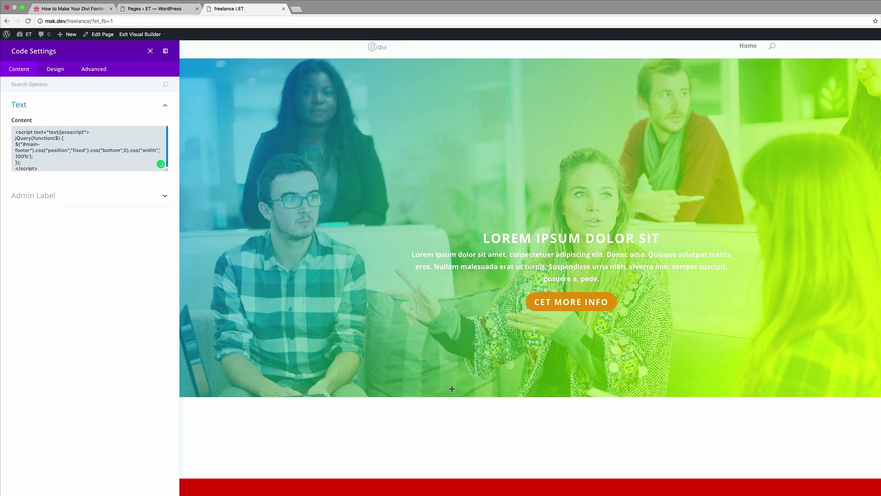
{"action": "scroll", "coordinate": [167, 440], "scroll_direction": "down", "scroll_amount": 2}
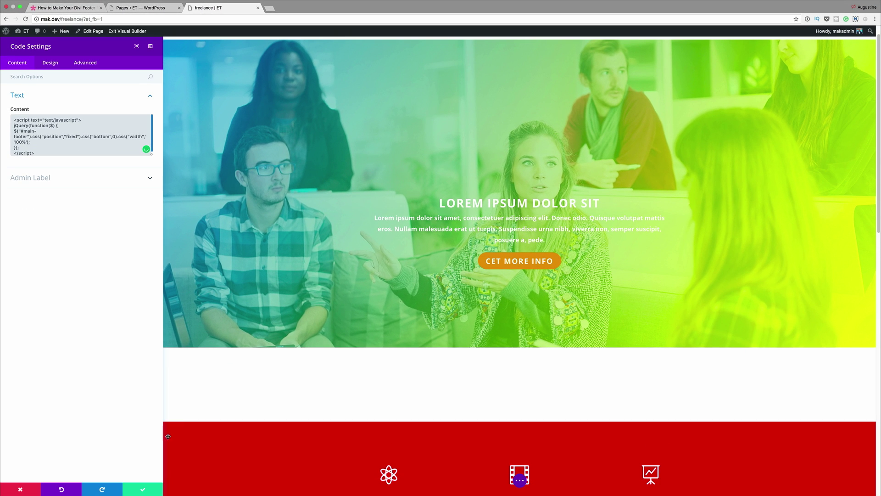
{"action": "left_click", "coordinate": [141, 492]}
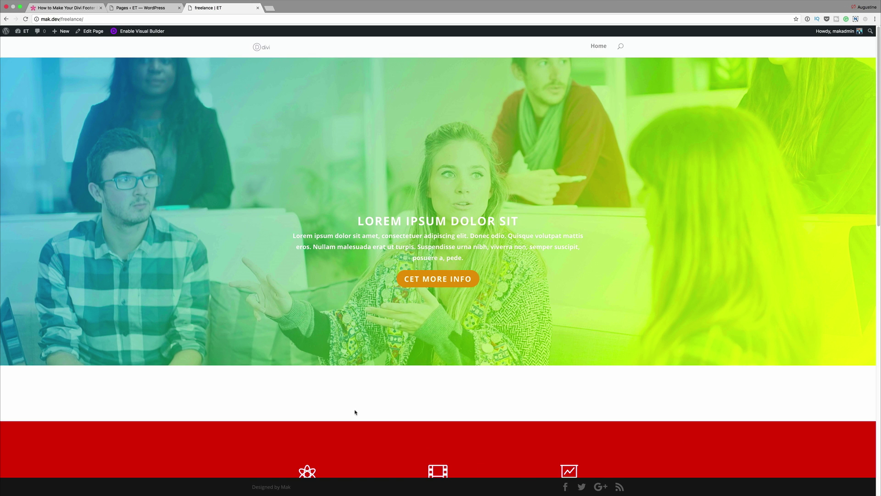
{"action": "scroll", "coordinate": [355, 388], "scroll_direction": "down", "scroll_amount": 2}
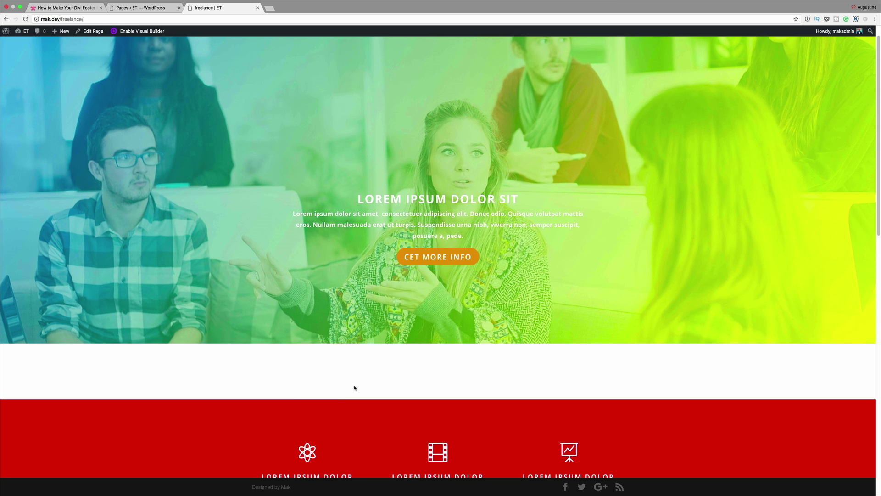
{"action": "scroll", "coordinate": [355, 388], "scroll_direction": "up", "scroll_amount": 2}
{"action": "scroll", "coordinate": [354, 388], "scroll_direction": "down", "scroll_amount": 2}
{"action": "scroll", "coordinate": [354, 388], "scroll_direction": "up", "scroll_amount": 2}
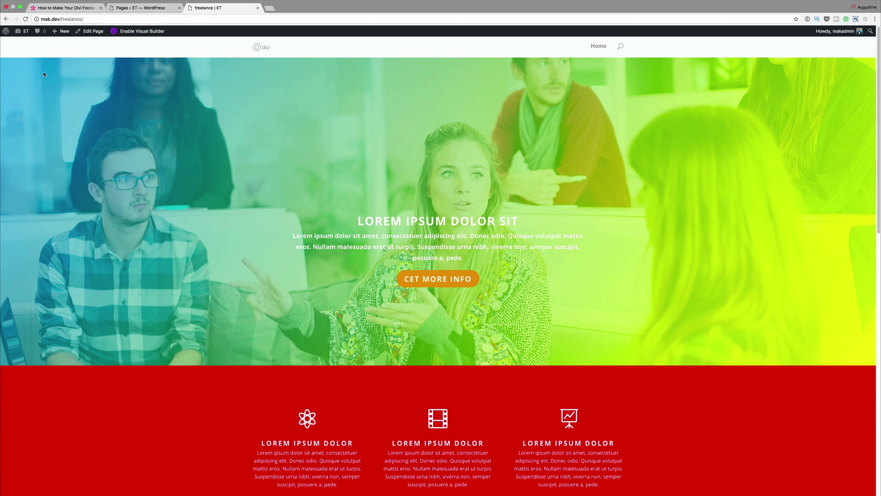
{"action": "mouse_move", "coordinate": [23, 32]}
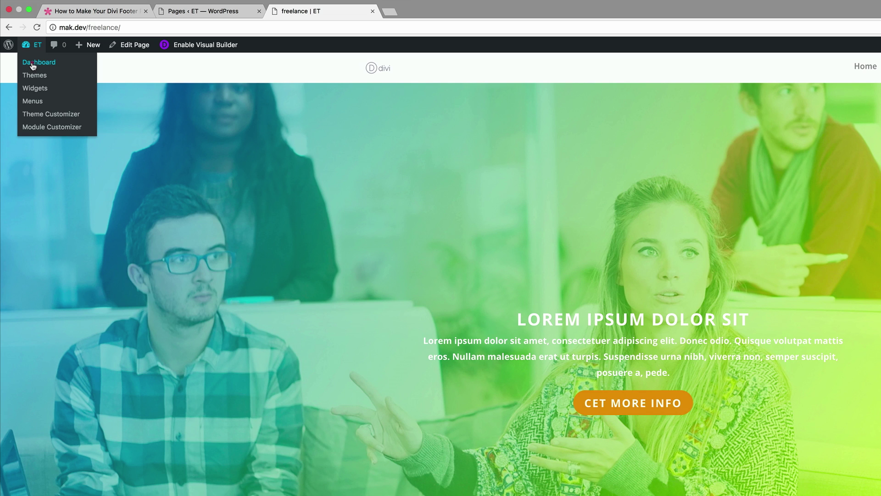
Open Divi Theme Options from the Dashboard and show the Integration tab
{"action": "left_click", "coordinate": [33, 66]}
{"action": "mouse_move", "coordinate": [24, 321]}
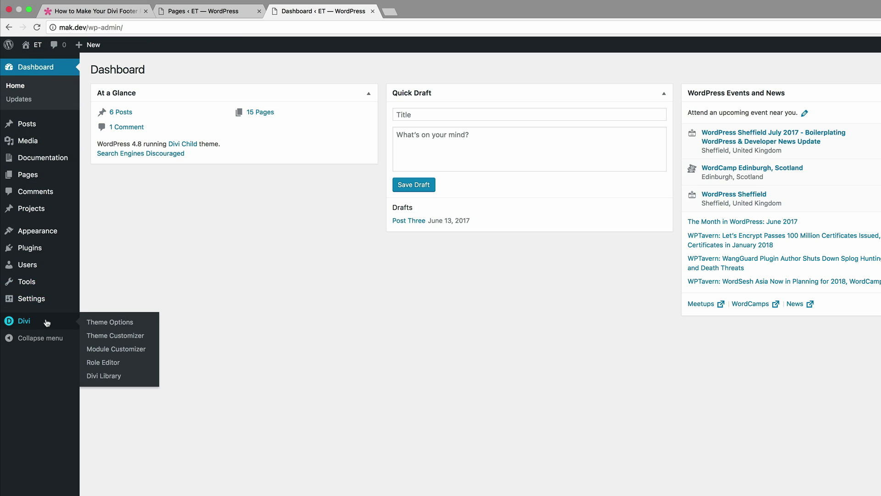
{"action": "left_click", "coordinate": [130, 326]}
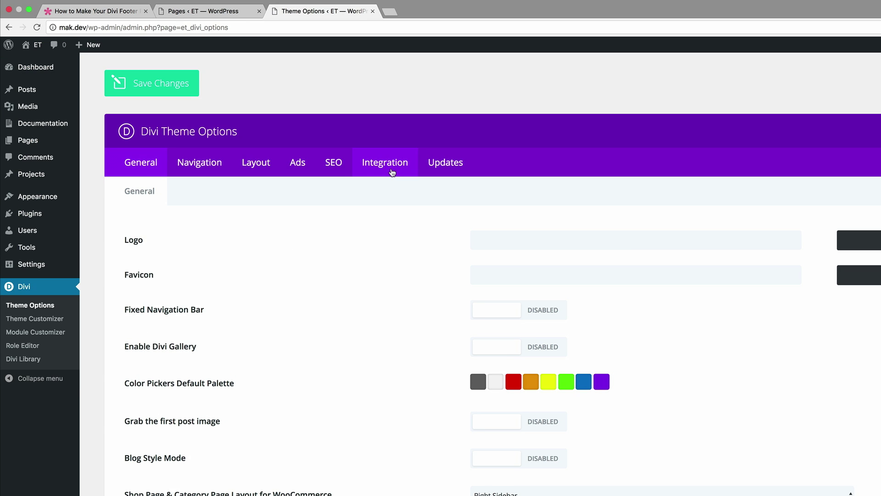
{"action": "left_click", "coordinate": [393, 169]}
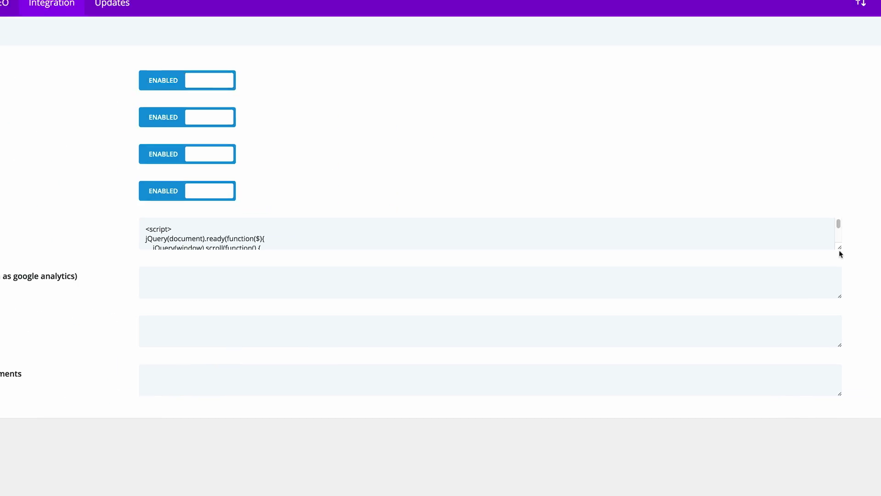
Paste the footer-fixing jQuery script below the stylesheet link in head code and save
{"action": "left_click_drag", "start_coordinate": [780, 227], "coordinate": [779, 434]}
{"action": "scroll", "coordinate": [334, 382], "scroll_direction": "down", "scroll_amount": 5}
{"action": "scroll", "coordinate": [335, 381], "scroll_direction": "down", "scroll_amount": 4}
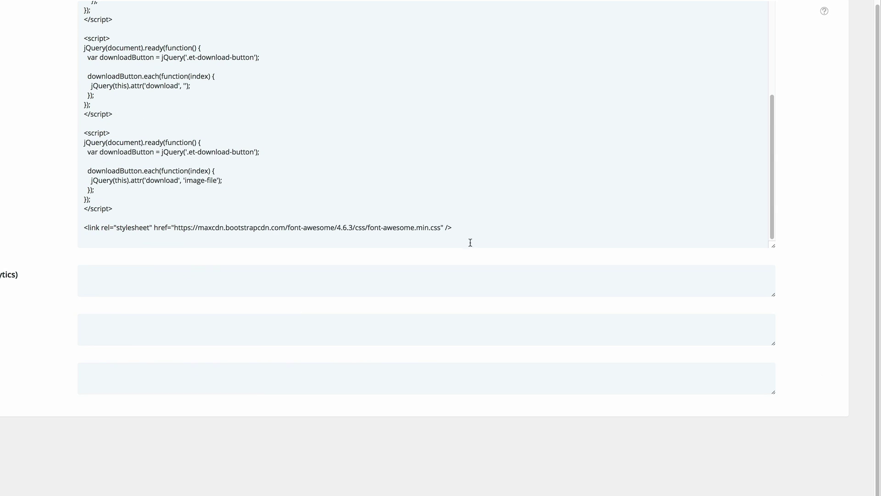
{"action": "left_click", "coordinate": [464, 228]}
{"action": "key", "text": "Return"}
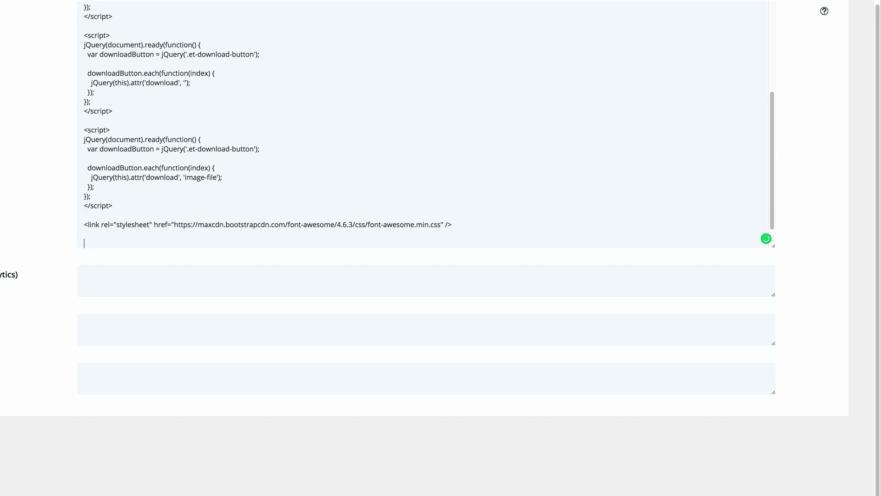
{"action": "type", "text": "<script text=\"text/javascript\"> jQuery(function($) { $(\"#main-footer\").css(\"position\",\"fixed\").css(\"bottom\",0).css(\"width\",'100%'); }); </script>"}
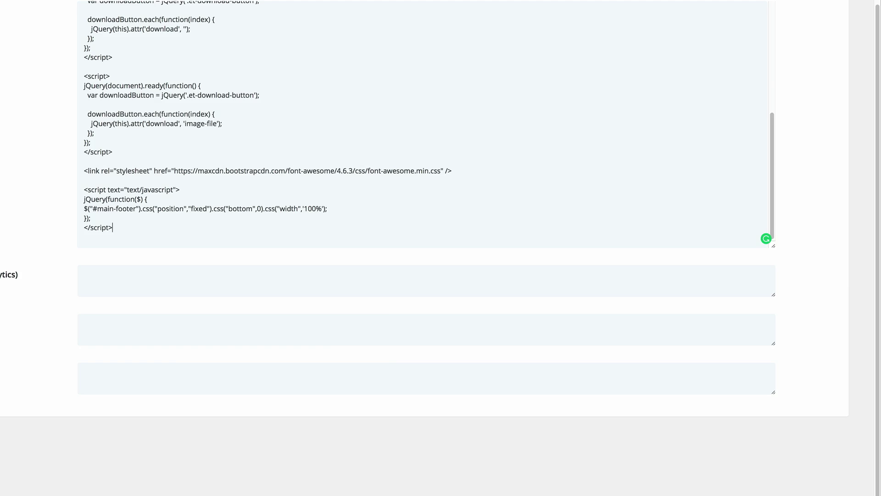
{"action": "left_click", "coordinate": [152, 424]}
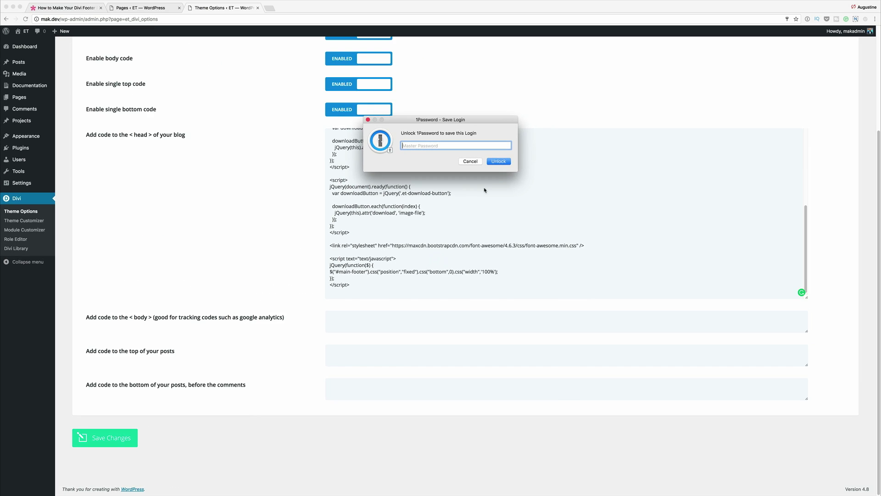
Switch to the live blog page and scroll to confirm the footer stays pinned
{"action": "key", "text": "ctrl+shift+Tab"}
{"action": "scroll", "coordinate": [695, 335], "scroll_direction": "down", "scroll_amount": 3}
{"action": "scroll", "coordinate": [695, 335], "scroll_direction": "down", "scroll_amount": 3}
{"action": "scroll", "coordinate": [696, 335], "scroll_direction": "down", "scroll_amount": 3}
{"action": "scroll", "coordinate": [696, 336], "scroll_direction": "down", "scroll_amount": 2}
{"action": "scroll", "coordinate": [695, 336], "scroll_direction": "down", "scroll_amount": 4}
{"action": "scroll", "coordinate": [695, 335], "scroll_direction": "down", "scroll_amount": 3}
{"action": "scroll", "coordinate": [695, 336], "scroll_direction": "up", "scroll_amount": 1}
{"action": "scroll", "coordinate": [695, 335], "scroll_direction": "up", "scroll_amount": 5}
{"action": "scroll", "coordinate": [695, 335], "scroll_direction": "up", "scroll_amount": 4}
{"action": "scroll", "coordinate": [695, 335], "scroll_direction": "up", "scroll_amount": 5}
{"action": "scroll", "coordinate": [695, 335], "scroll_direction": "up", "scroll_amount": 5}
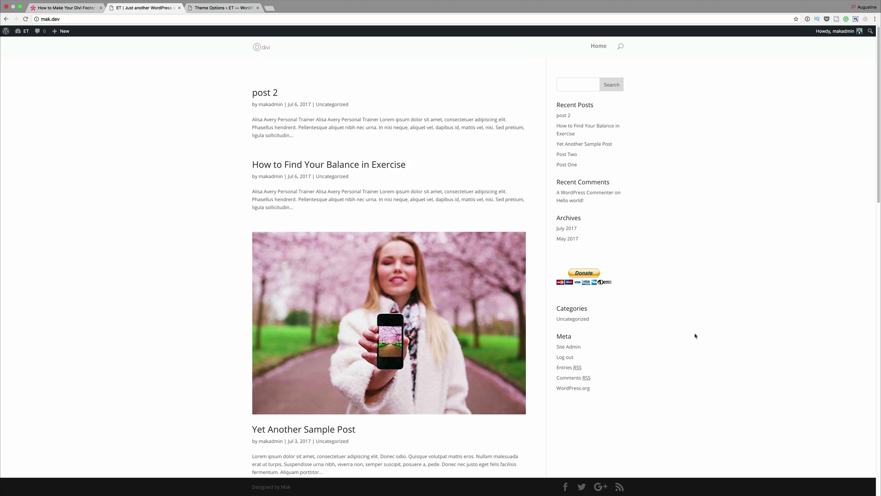